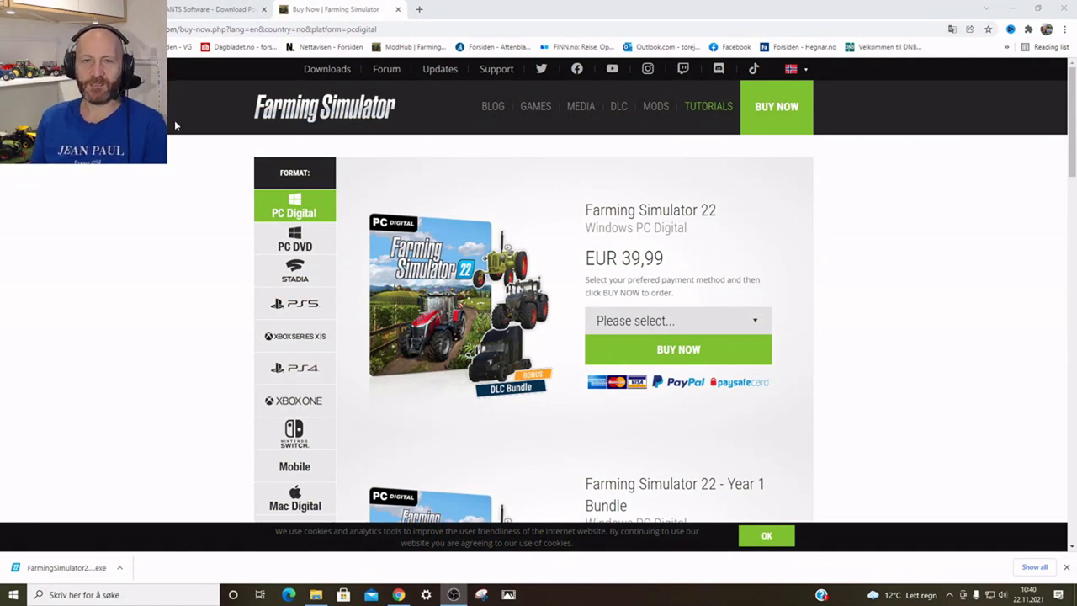
# - Review the Year 1 Bundle offer and its payment options without choosing one
pyautogui.scroll(-1, 140, 177)
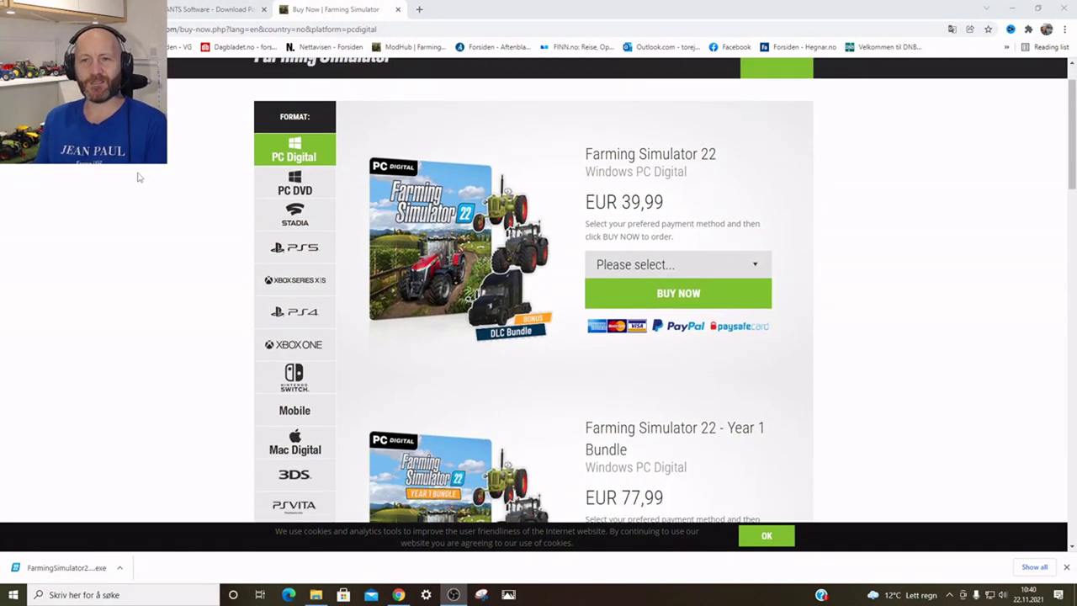
pyautogui.scroll(-5, 140, 177)
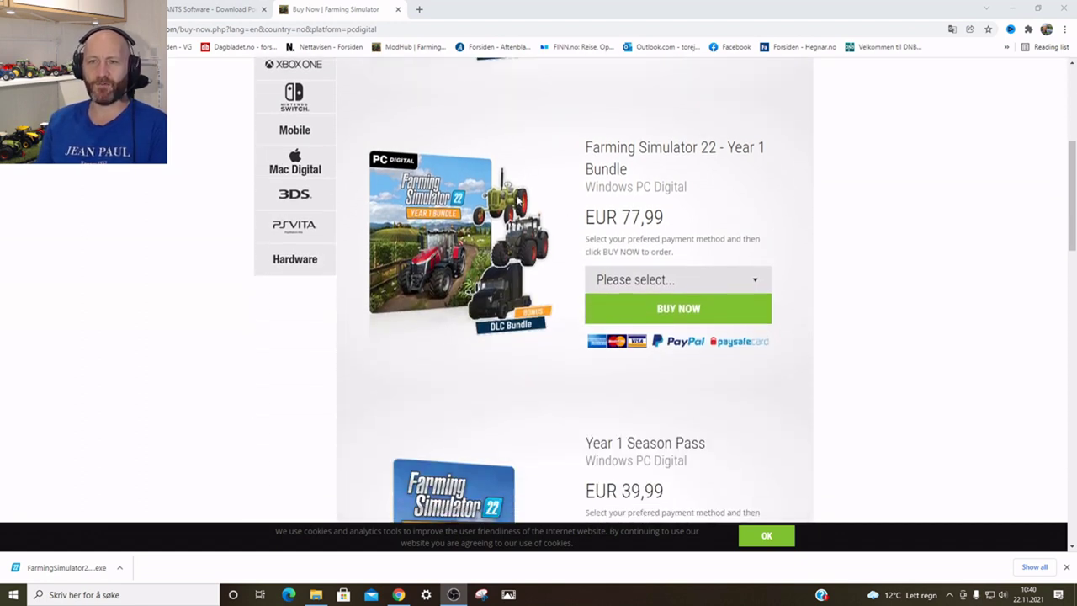
pyautogui.click(676, 289)
pyautogui.click(678, 288)
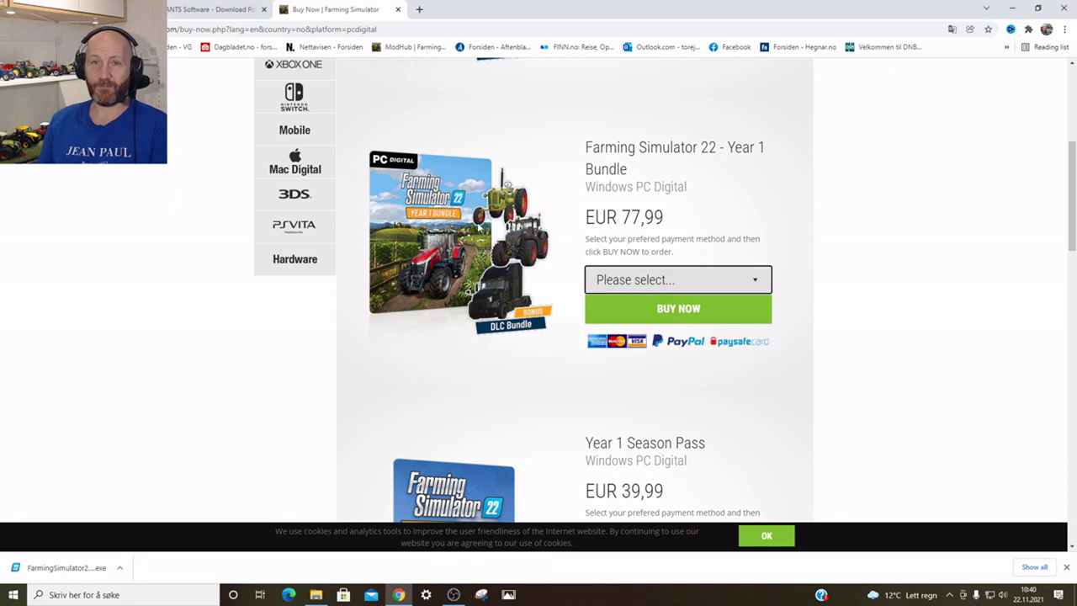
# - Look over the Season Pass offer, then go back to the GIANTS Software downloads page
pyautogui.scroll(-2, 299, 330)
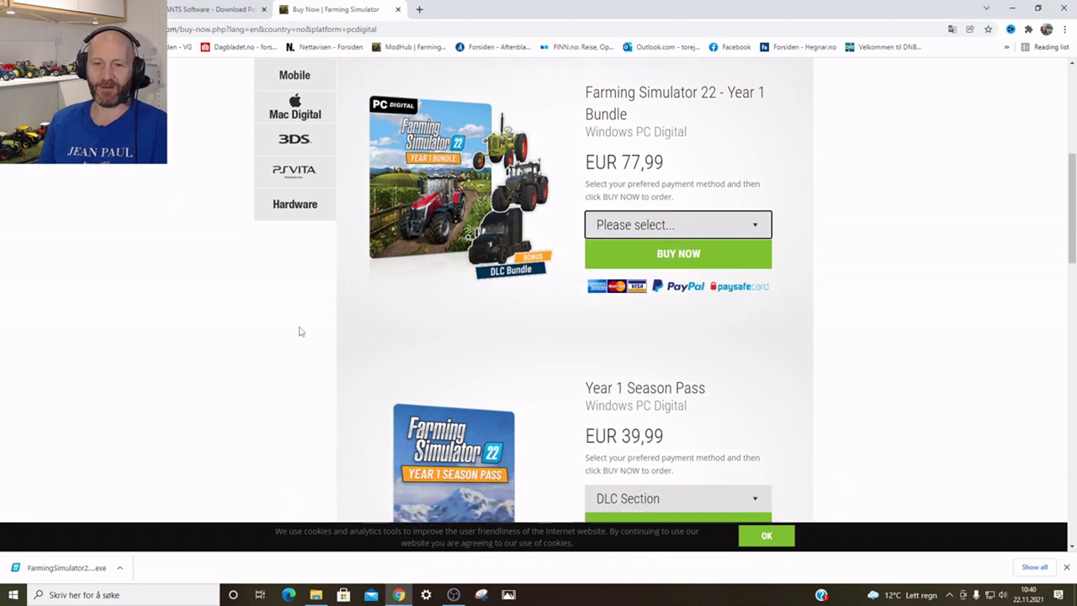
pyautogui.scroll(5, 300, 330)
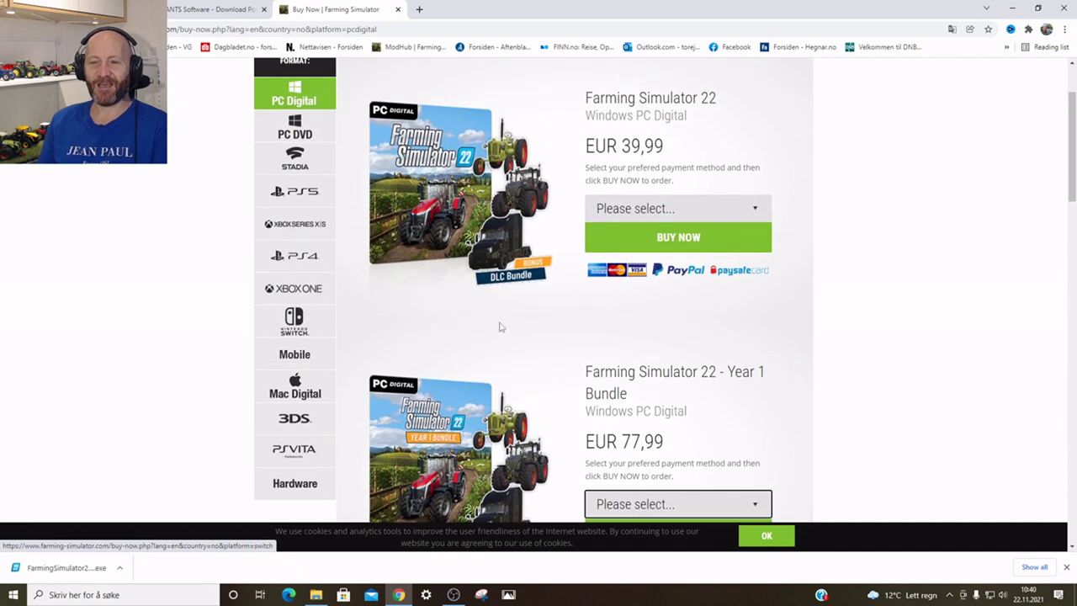
pyautogui.scroll(-3, 538, 340)
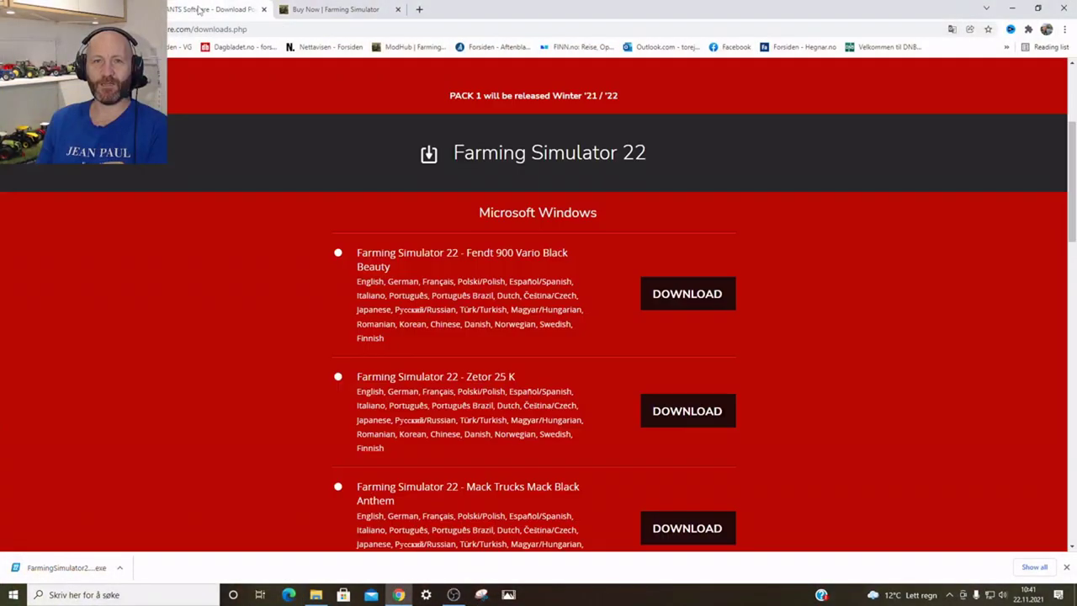
pyautogui.click(215, 10)
pyautogui.scroll(1, 262, 182)
pyautogui.scroll(3, 262, 183)
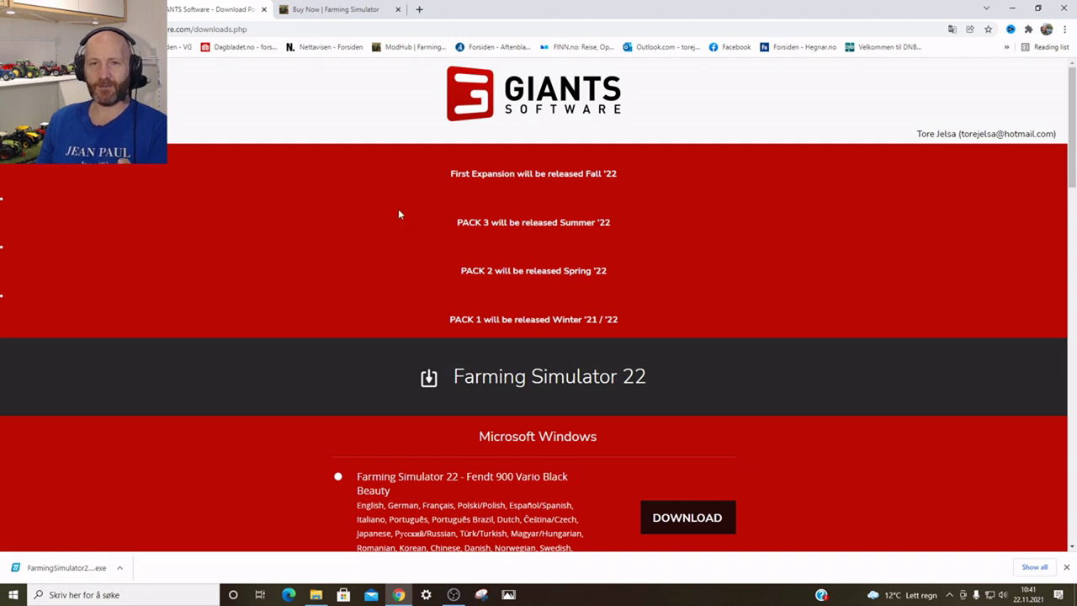
pyautogui.scroll(-3, 287, 248)
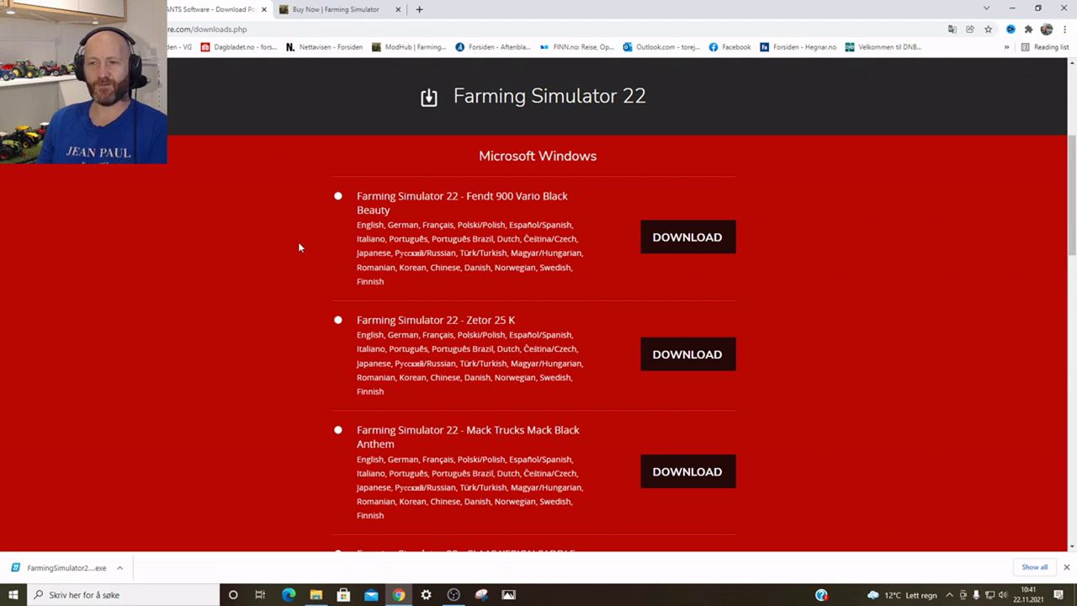
pyautogui.moveTo(479, 156); pyautogui.dragTo(603, 156)
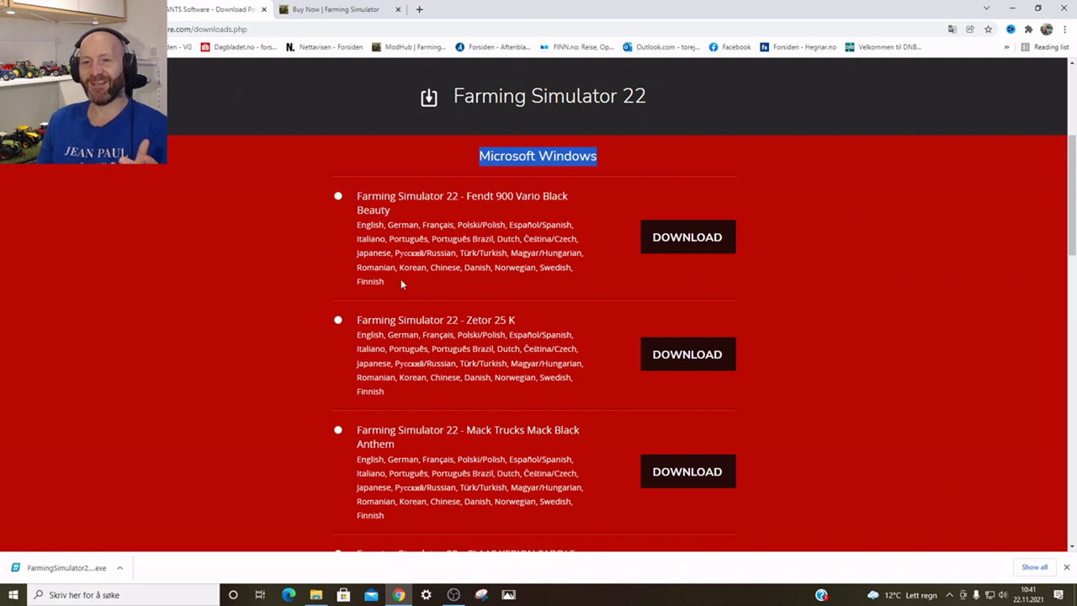
pyautogui.scroll(-3, 401, 279)
pyautogui.scroll(-4, 401, 279)
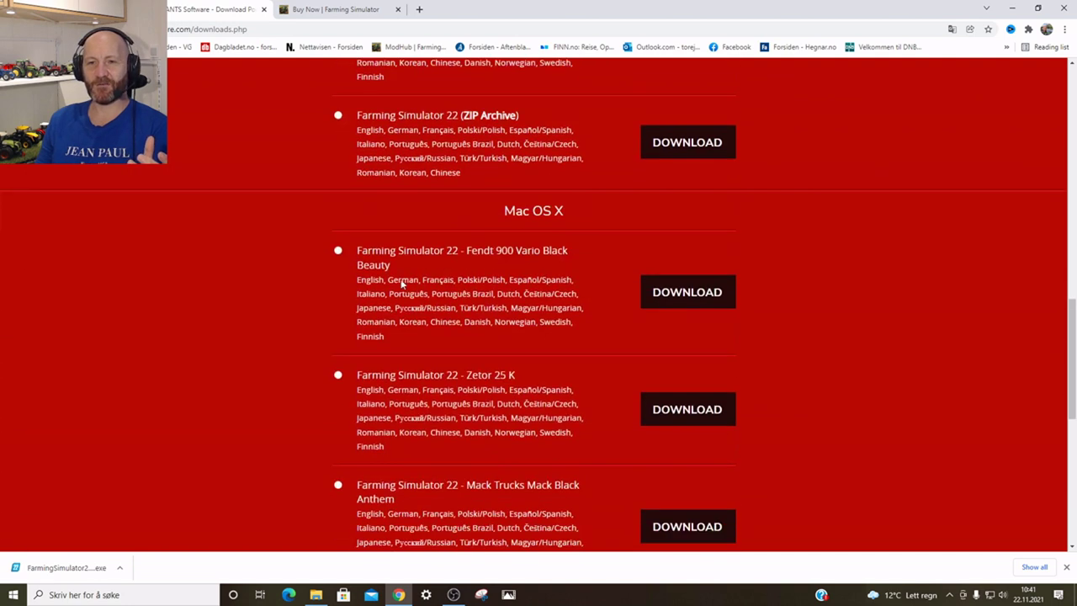
pyautogui.moveTo(499, 211); pyautogui.dragTo(570, 213)
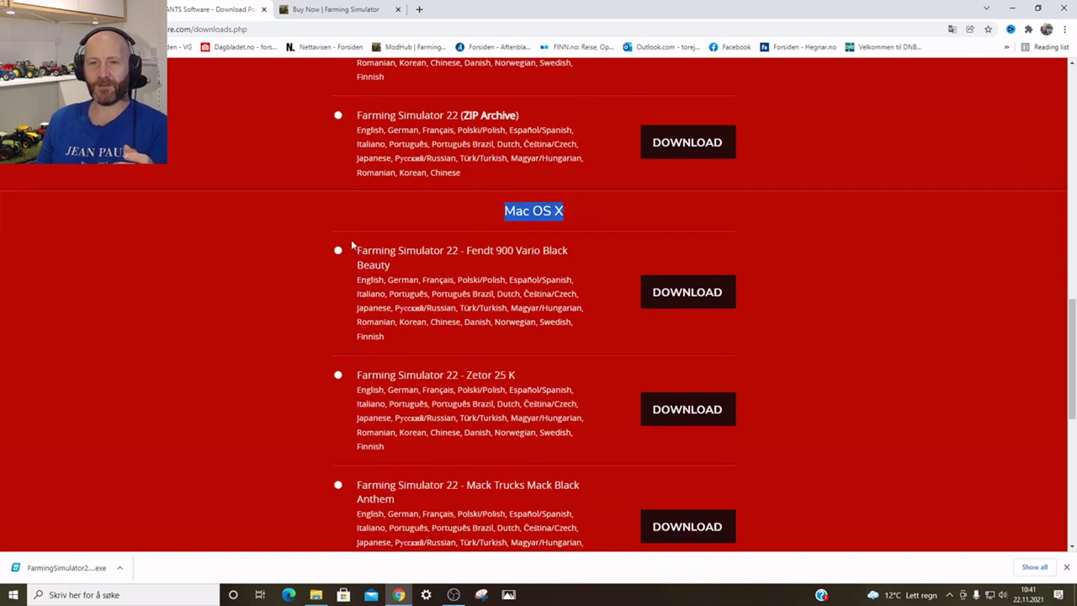
pyautogui.scroll(-4, 313, 247)
pyautogui.scroll(4, 313, 247)
pyautogui.scroll(-2, 313, 247)
pyautogui.scroll(3, 313, 247)
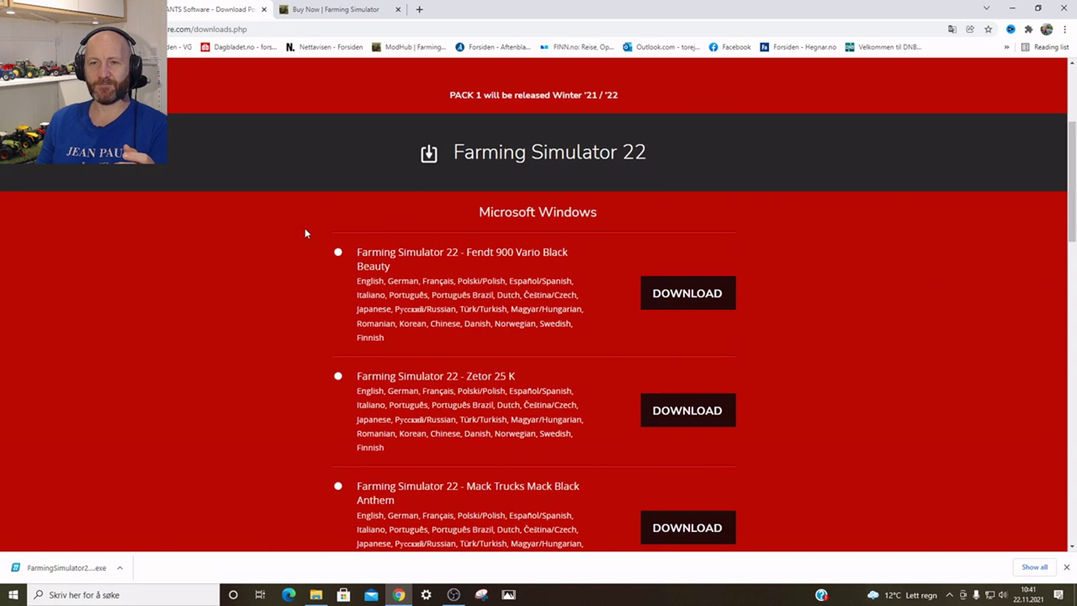
pyautogui.scroll(-1, 304, 235)
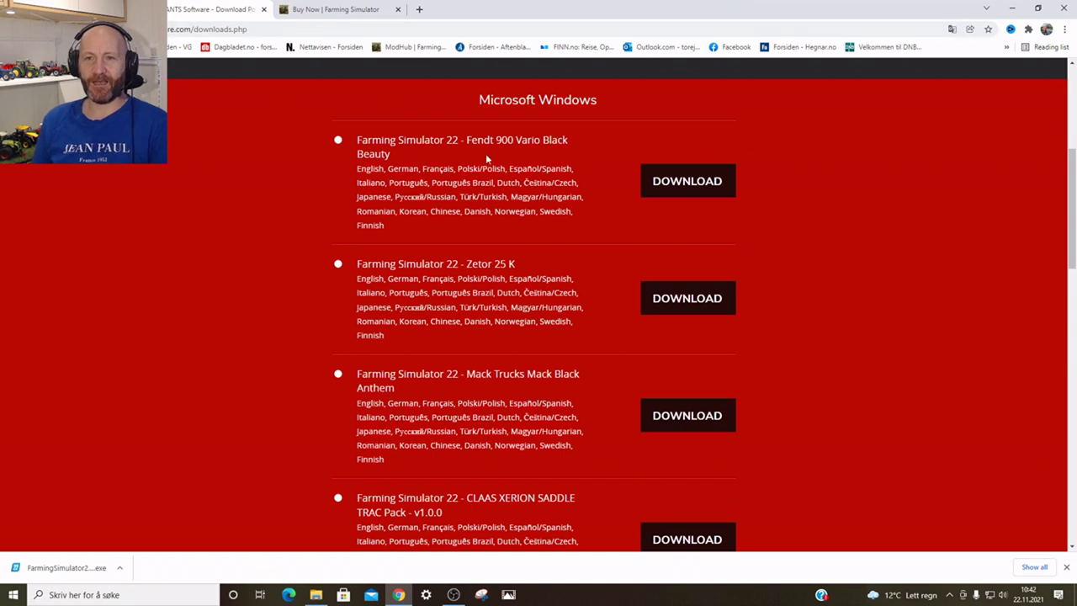
pyautogui.moveTo(495, 141); pyautogui.dragTo(582, 141)
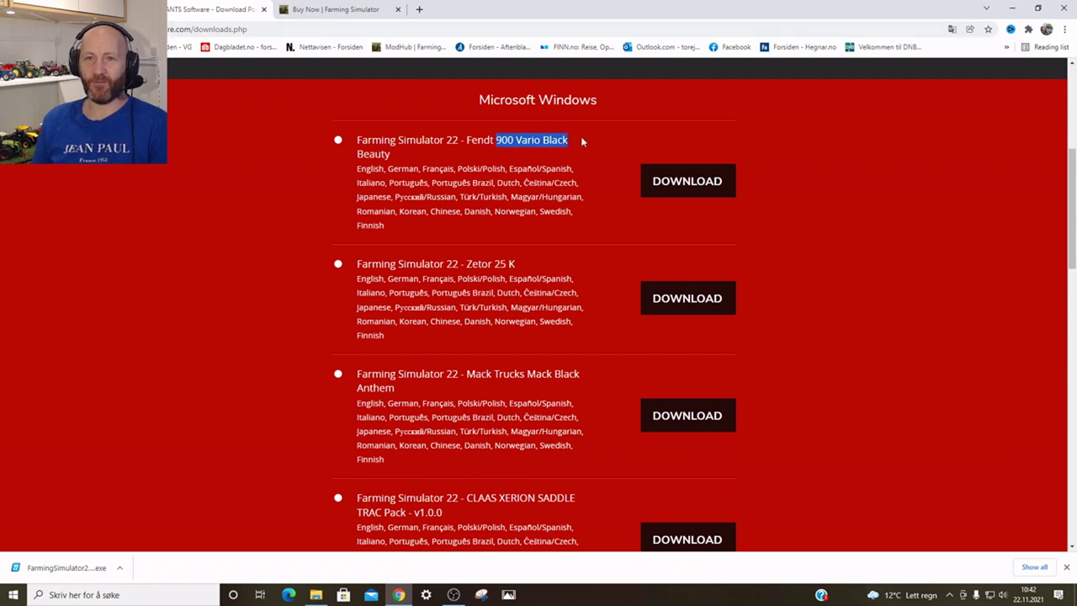
pyautogui.click(414, 167)
pyautogui.moveTo(472, 264); pyautogui.dragTo(510, 264)
pyautogui.scroll(-2, 469, 345)
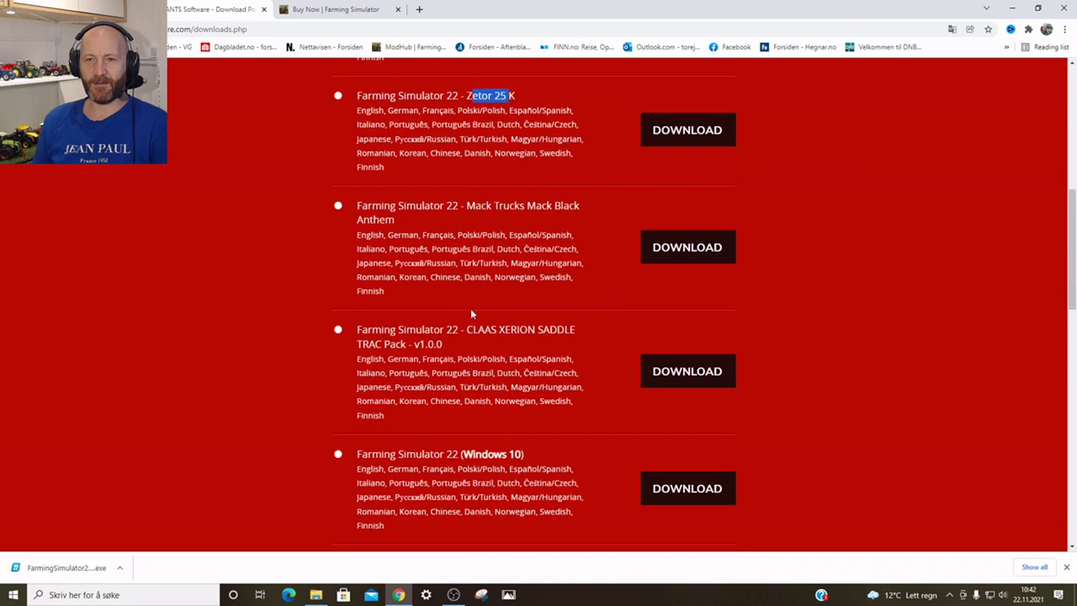
pyautogui.moveTo(474, 208); pyautogui.dragTo(551, 207)
pyautogui.scroll(-1, 472, 251)
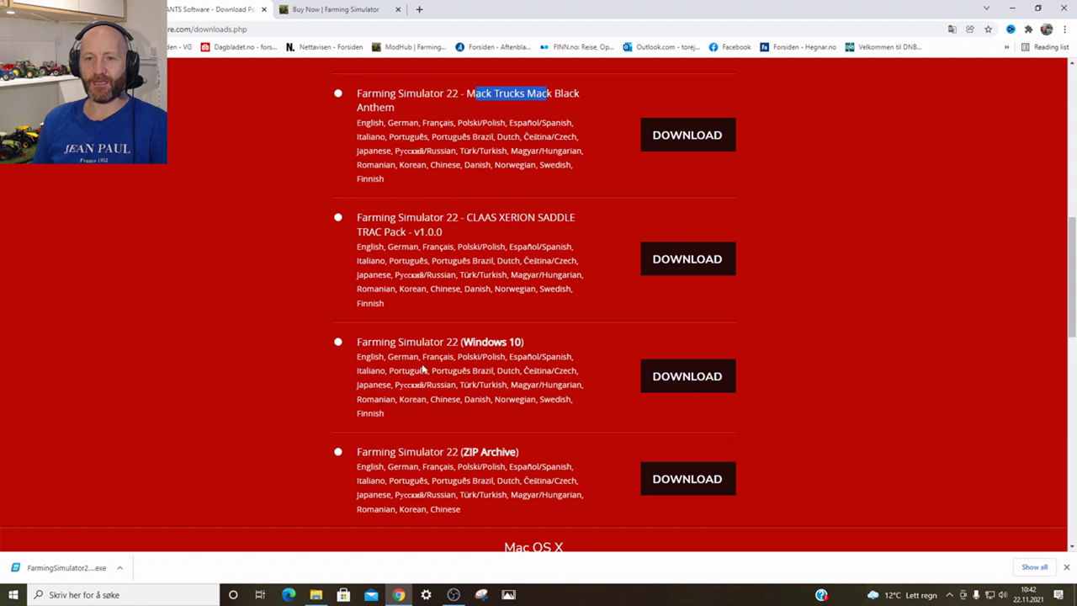
pyautogui.moveTo(467, 217); pyautogui.dragTo(574, 217)
pyautogui.click(451, 229)
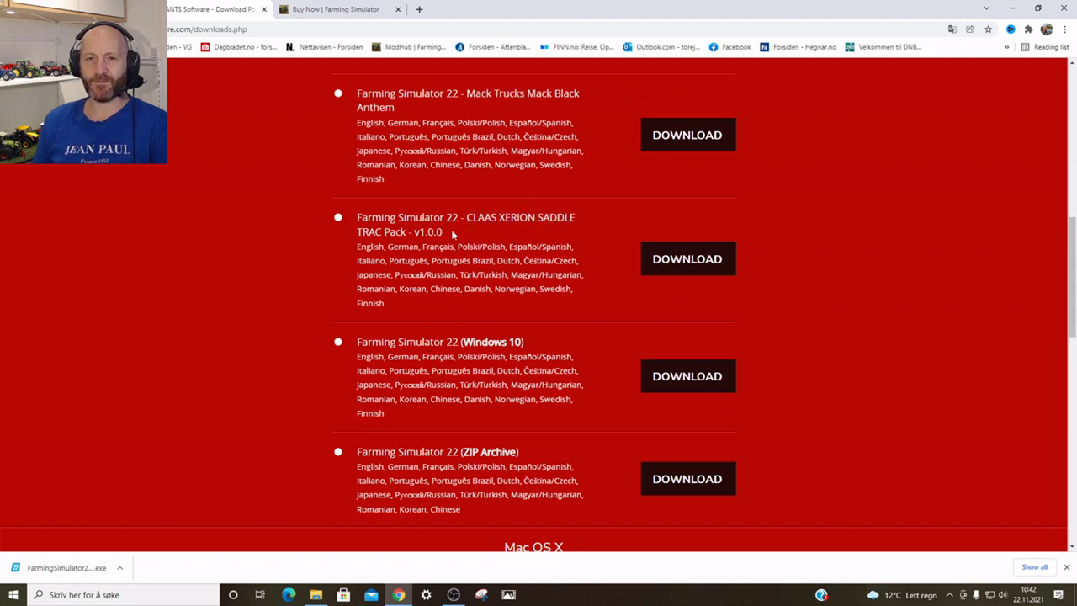
pyautogui.scroll(-1, 451, 229)
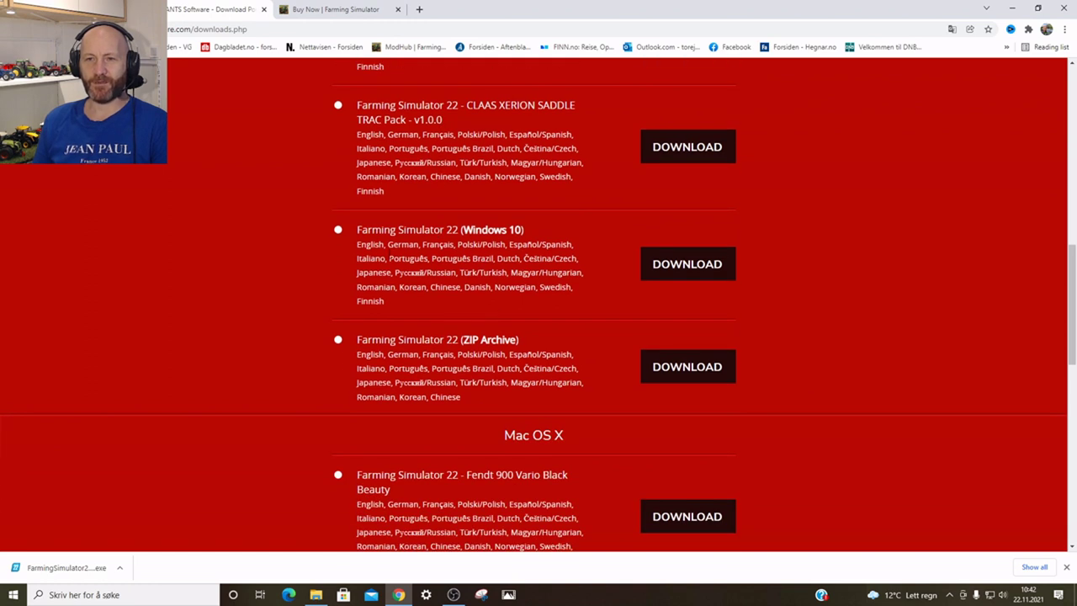
# - Highlight the Farming Simulator 22 (Windows 10) installer title and locate the bonus packs list
pyautogui.tripleClick(338, 233)
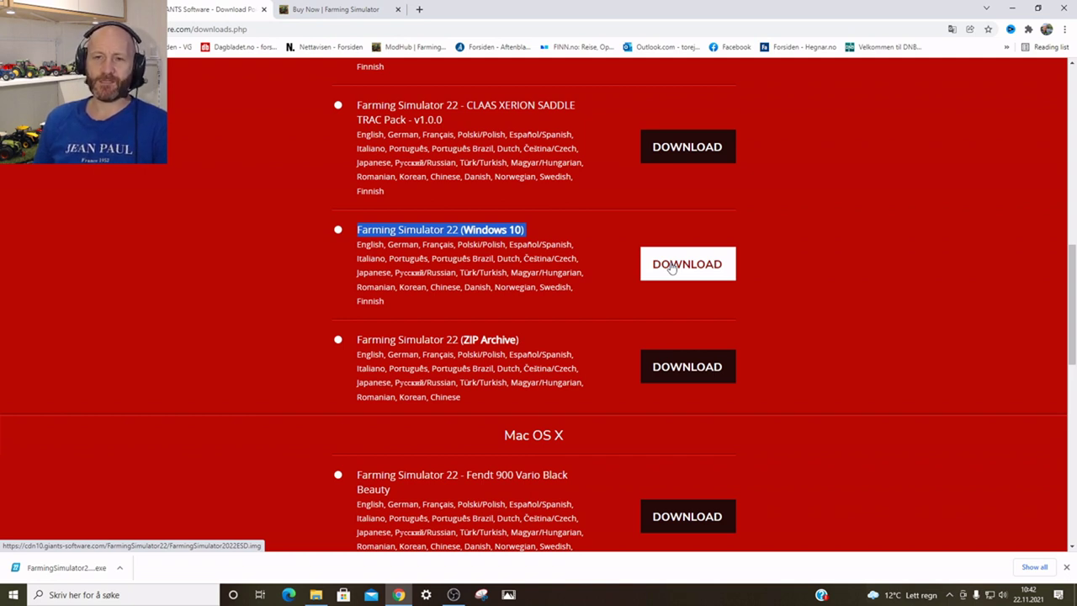
pyautogui.scroll(4, 671, 266)
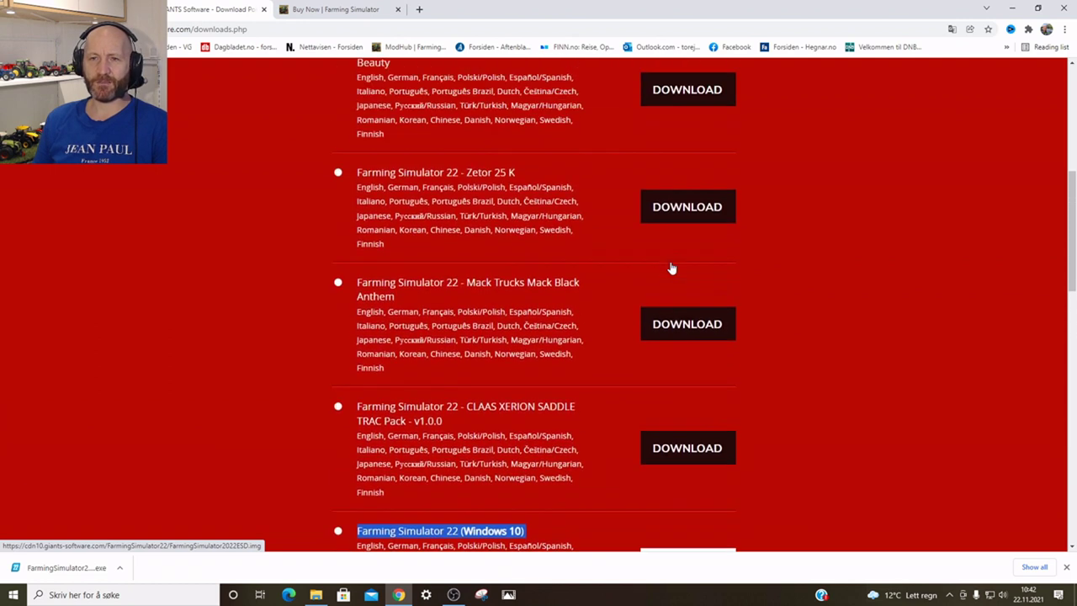
pyautogui.scroll(1, 671, 267)
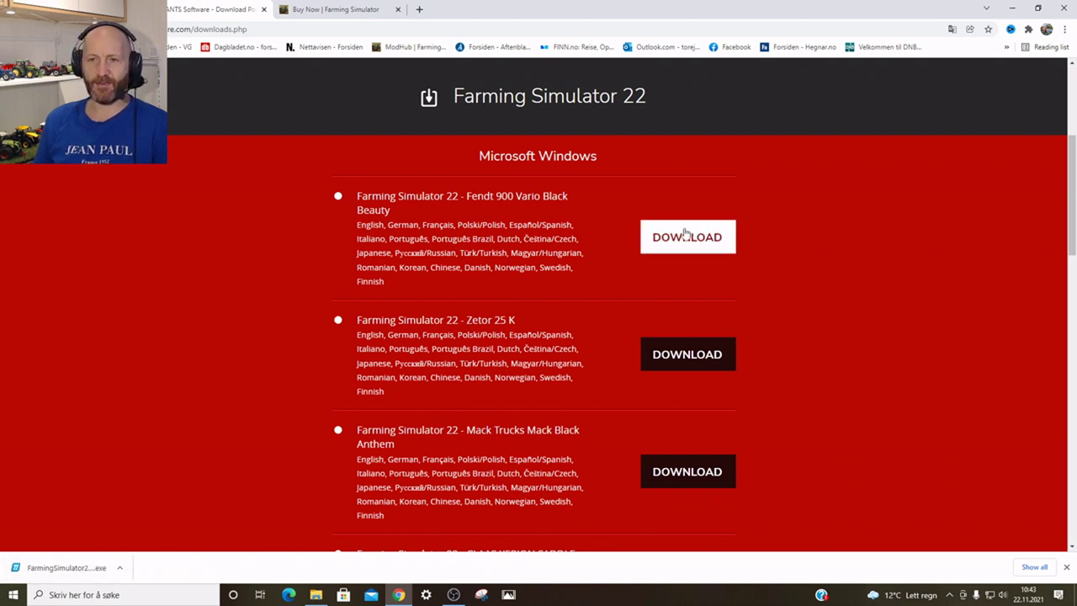
pyautogui.scroll(-1, 485, 322)
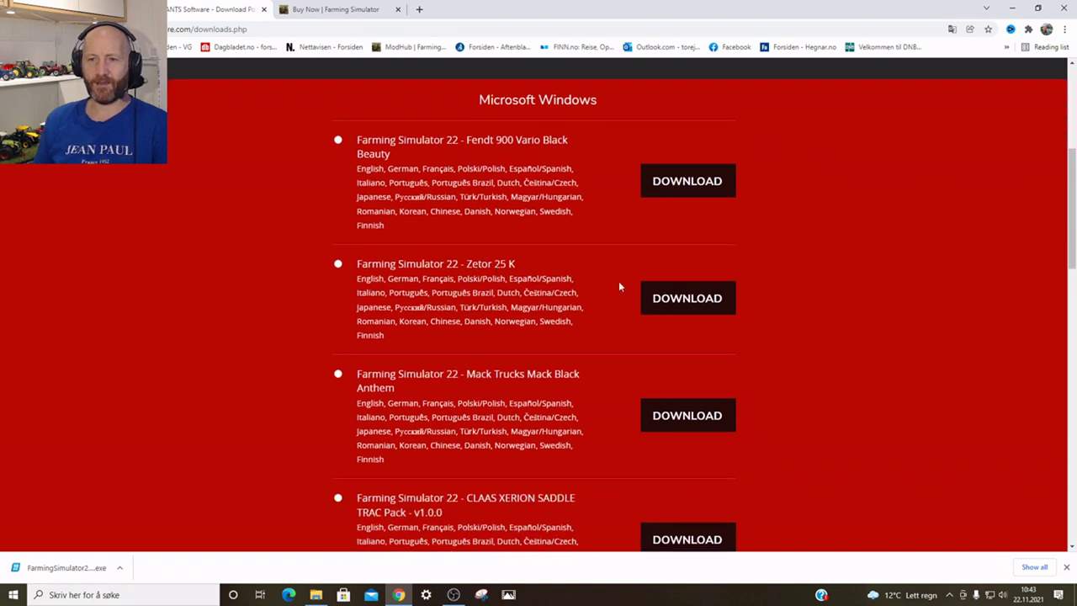
# - Download the Zetor 25 K, Mack Trucks Mack Black Anthem and CLAAS XERION SADDLE TRAC packs
pyautogui.click(671, 301)
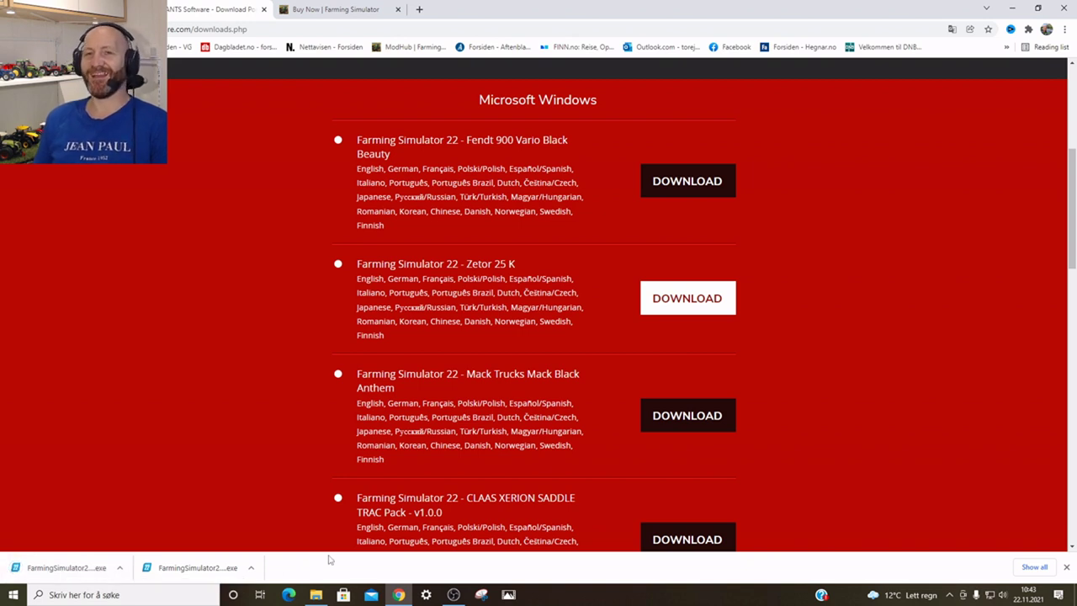
pyautogui.click(694, 415)
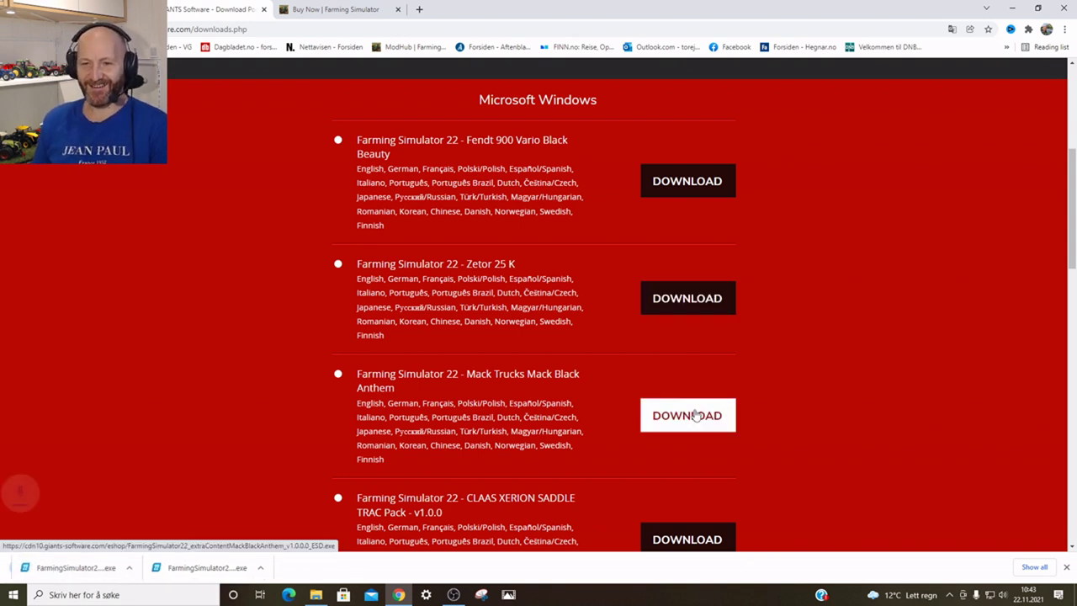
pyautogui.scroll(-2, 665, 414)
pyautogui.click(674, 435)
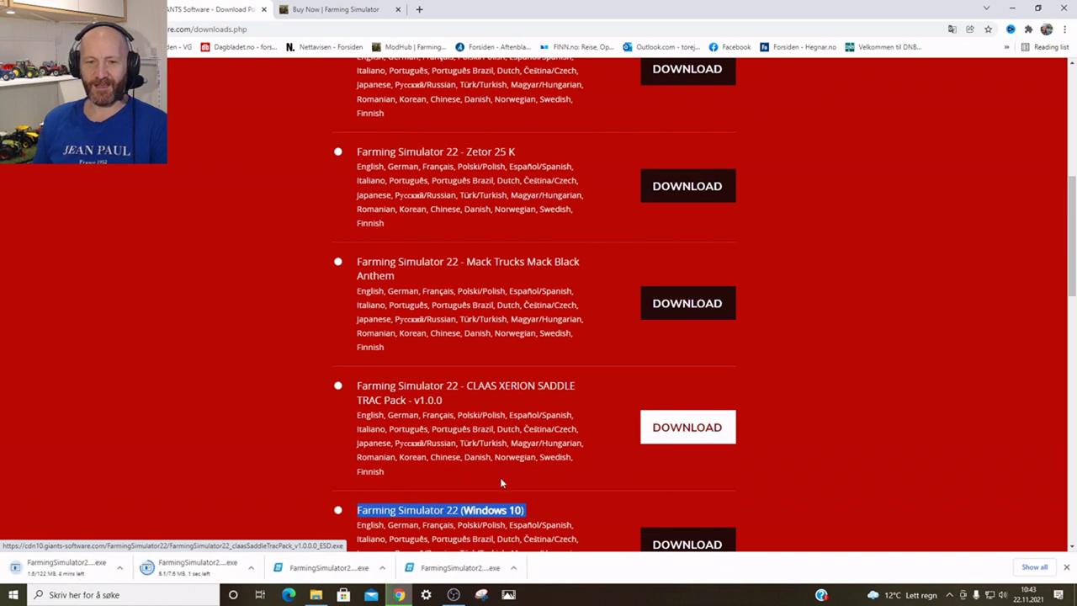
pyautogui.moveTo(316, 594)
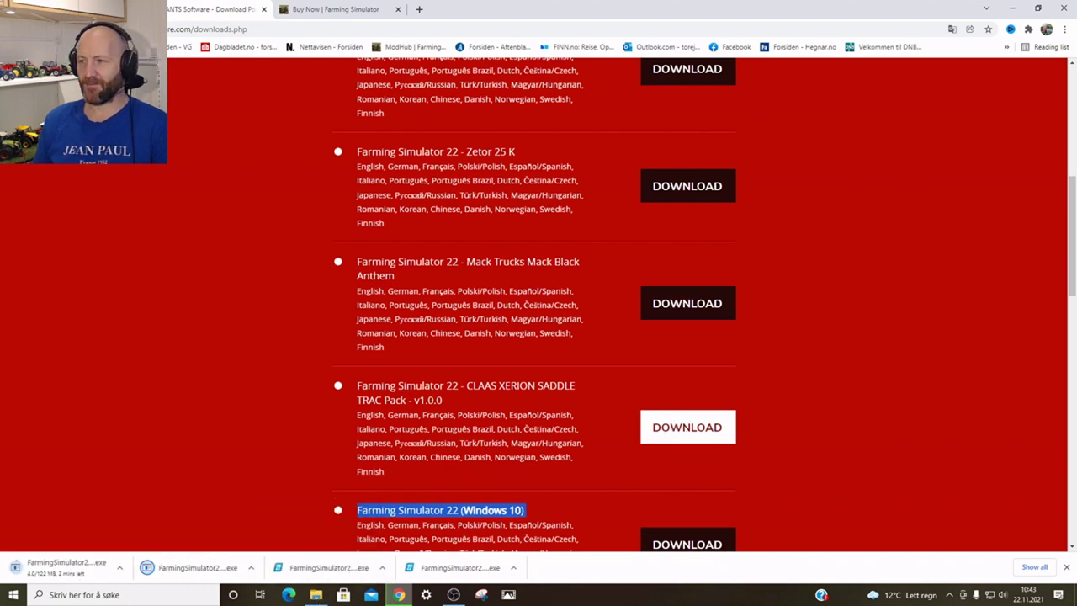